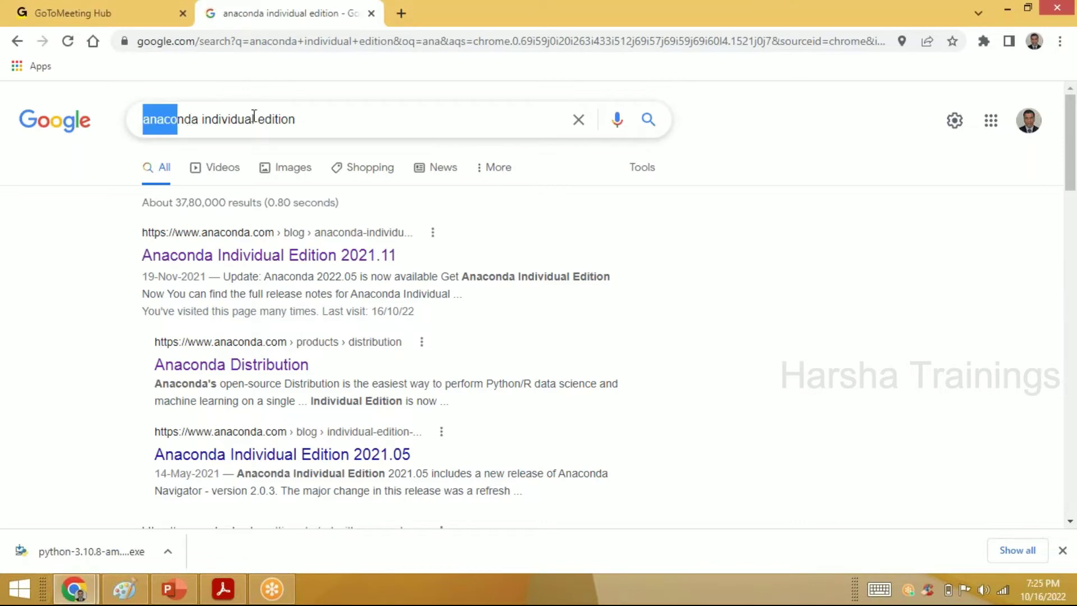
click(319, 112)
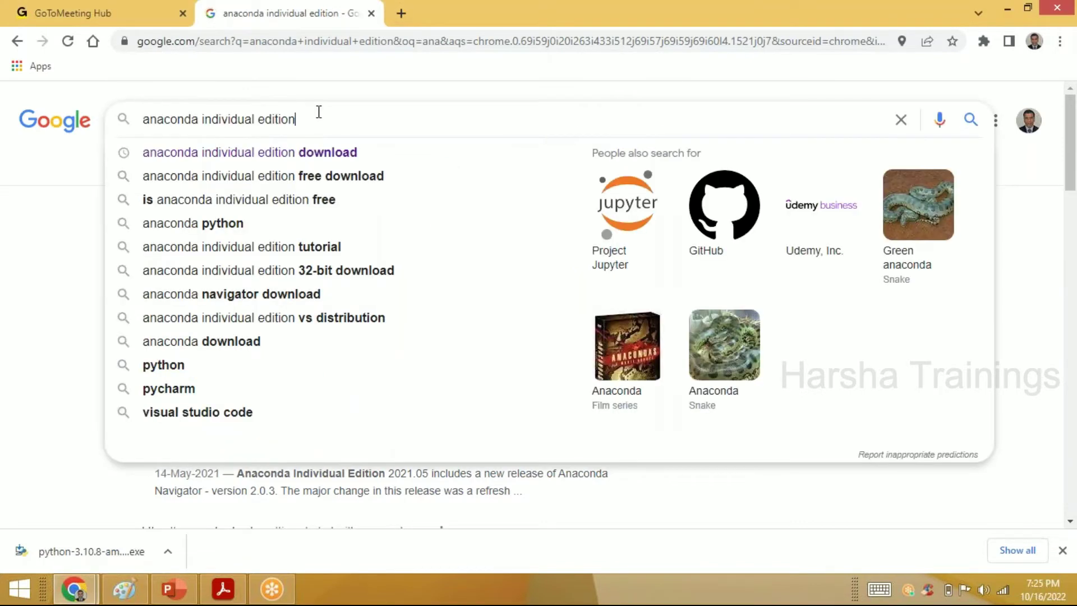
click(8, 240)
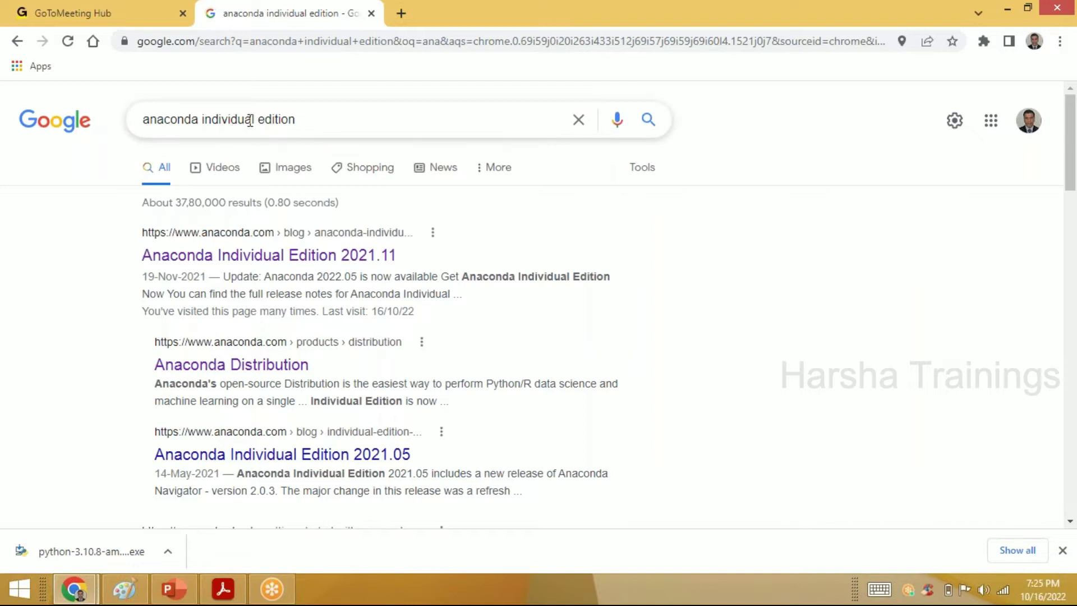
click(324, 120)
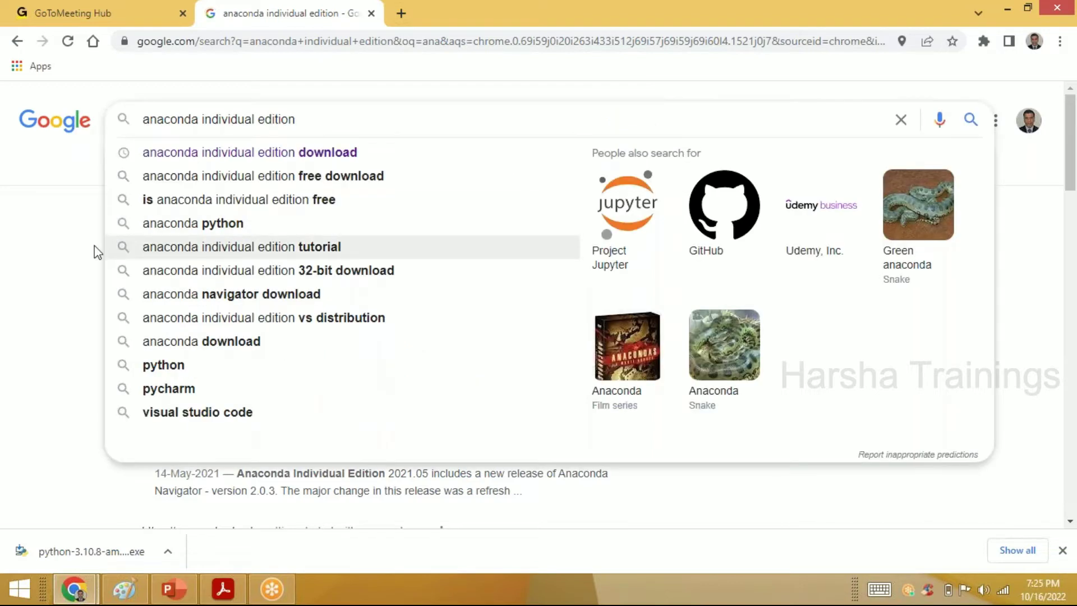
click(45, 247)
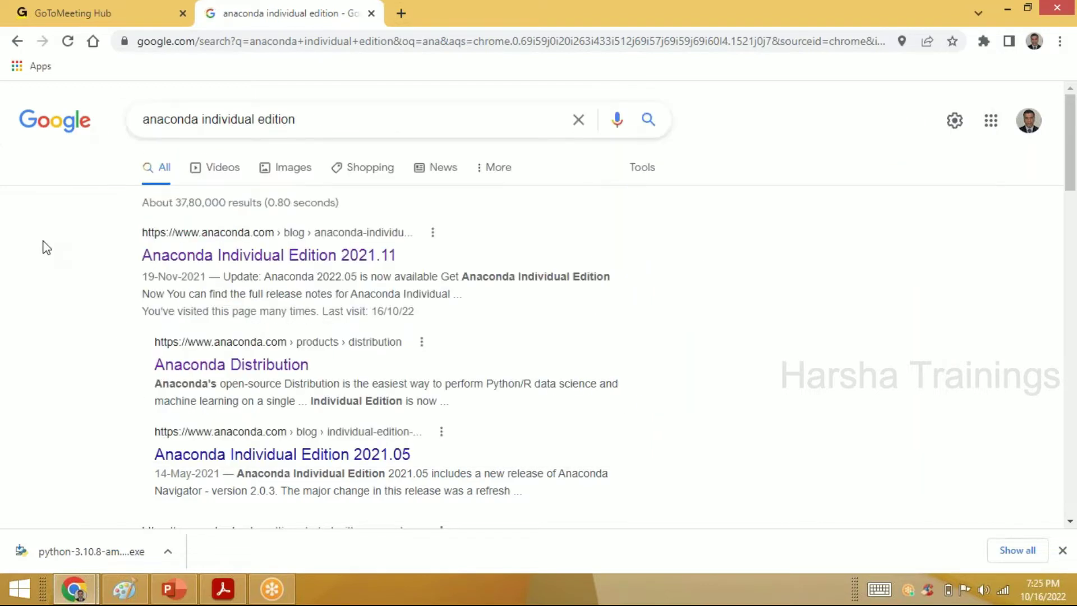
- Open the Anaconda Distribution search result and go to the page's Anaconda Installers section
click(267, 370)
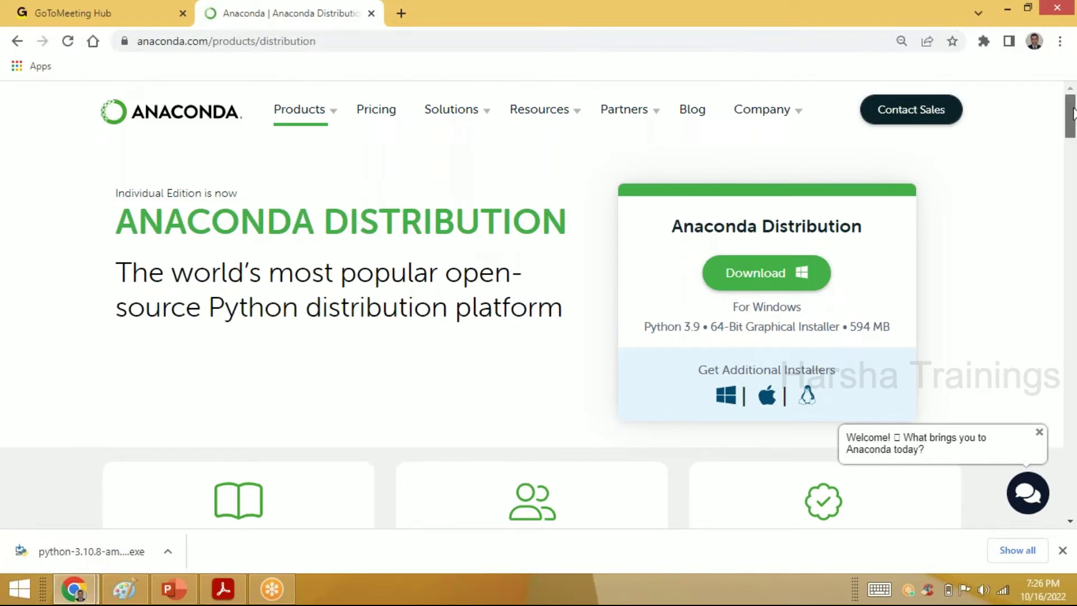
scroll(1072, 112, down, 2)
drag(1074, 135, 1074, 424)
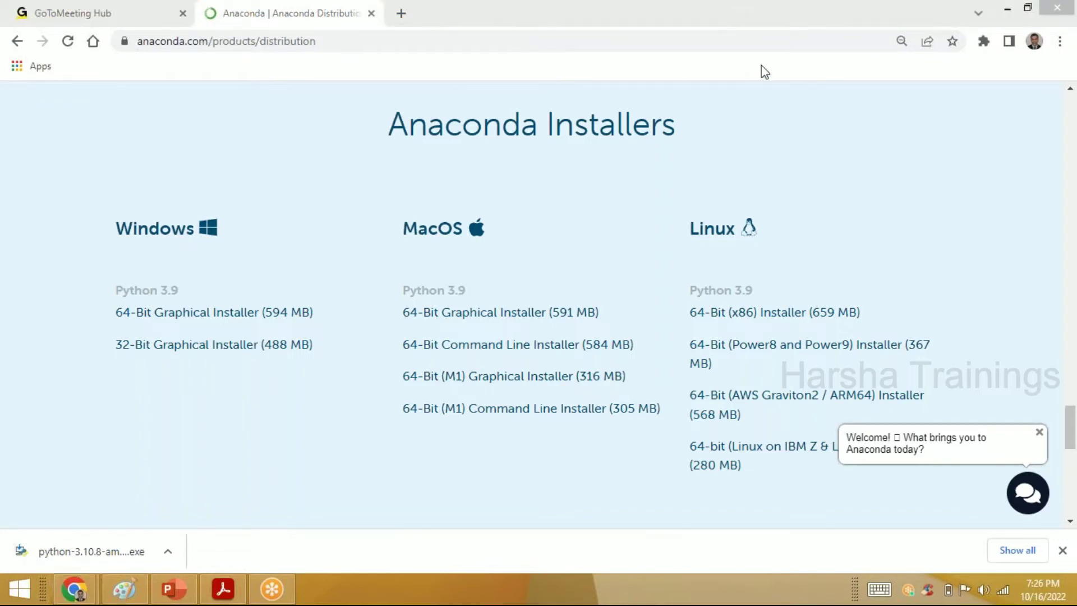
- Circle the Windows, MacOS and Linux headings in red ink, tick Windows and MacOS, and mark beside the first Linux installer
mouse_move(139, 190)
mouse_down()
mouse_move(95, 237)
mouse_move(221, 250)
mouse_move(211, 169)
mouse_move(133, 182)
mouse_up()
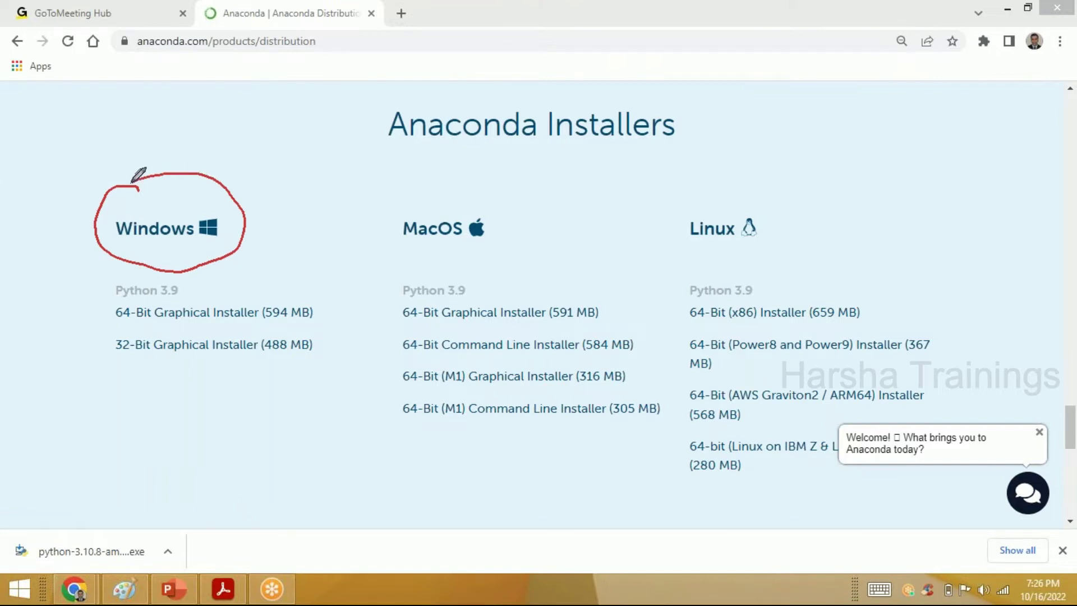
drag(249, 211, 302, 185)
mouse_move(432, 200)
mouse_down()
mouse_move(399, 239)
mouse_move(412, 258)
mouse_move(507, 195)
mouse_move(440, 181)
mouse_move(415, 193)
mouse_up()
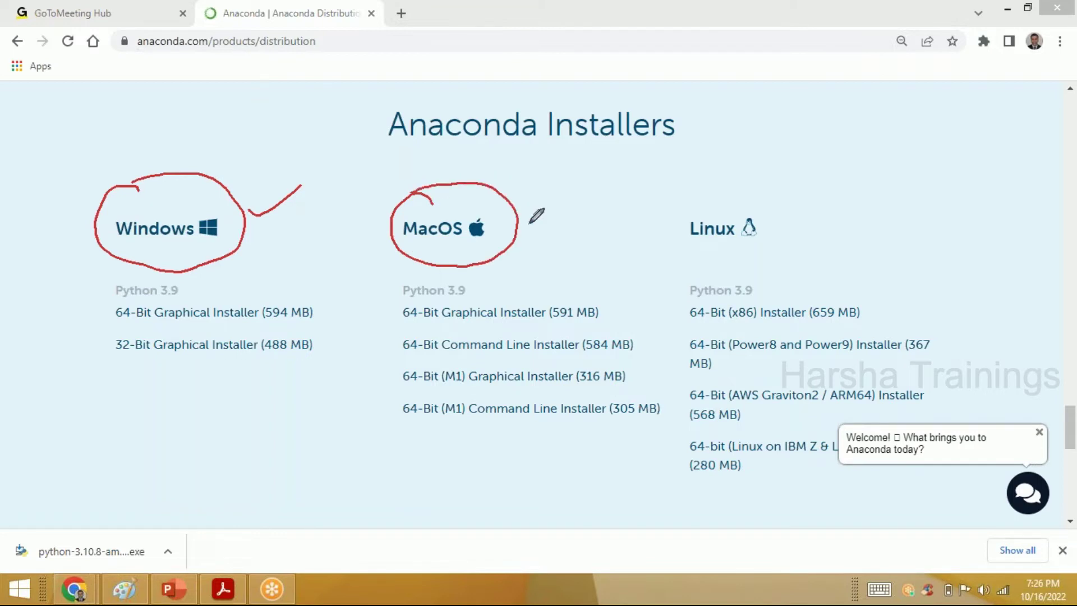
drag(521, 216, 554, 190)
mouse_move(710, 194)
mouse_down()
mouse_move(672, 220)
mouse_move(778, 235)
mouse_move(708, 192)
mouse_up()
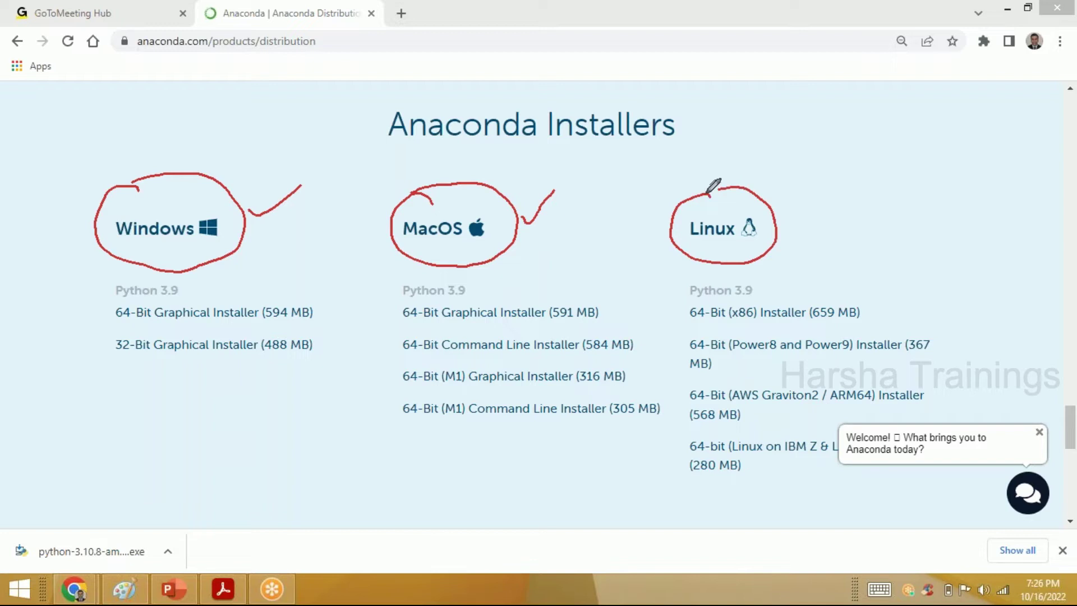
drag(667, 287, 667, 338)
- Draw a red box around the Windows installers and write 8|10|11 above the Windows heading
mouse_move(108, 258)
mouse_down()
mouse_move(93, 303)
mouse_move(99, 377)
mouse_move(291, 375)
mouse_move(344, 260)
mouse_move(197, 257)
mouse_move(95, 277)
mouse_up()
mouse_move(252, 140)
mouse_down()
mouse_move(245, 149)
mouse_move(312, 140)
mouse_move(312, 167)
mouse_up()
drag(320, 136, 321, 167)
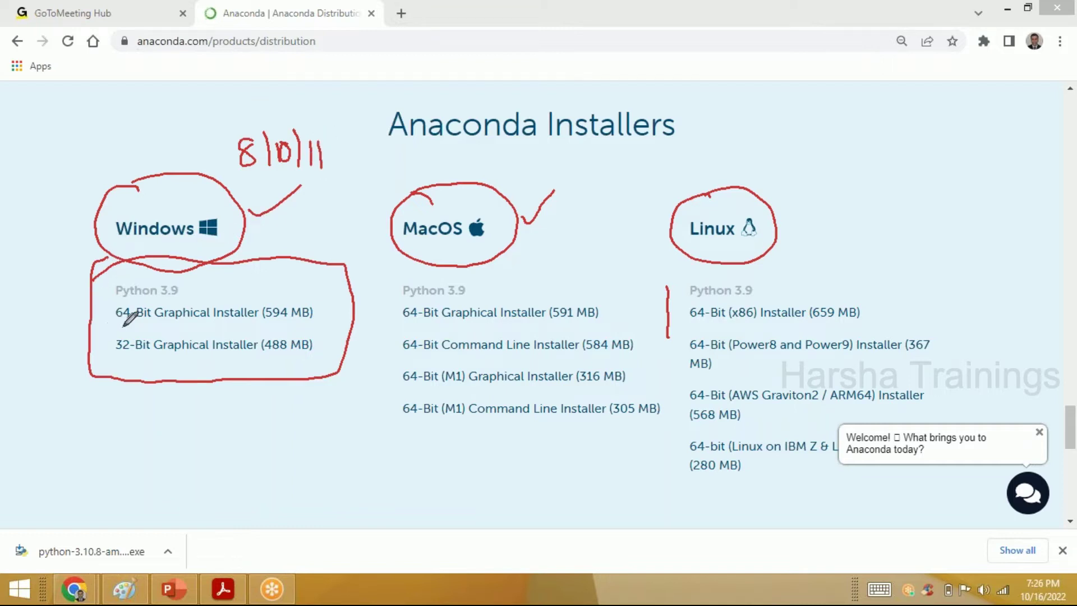
- Underline, circle and tick the Windows 64-Bit Graphical Installer in red ink, and clear all ink annotations from the screen
drag(112, 323, 307, 329)
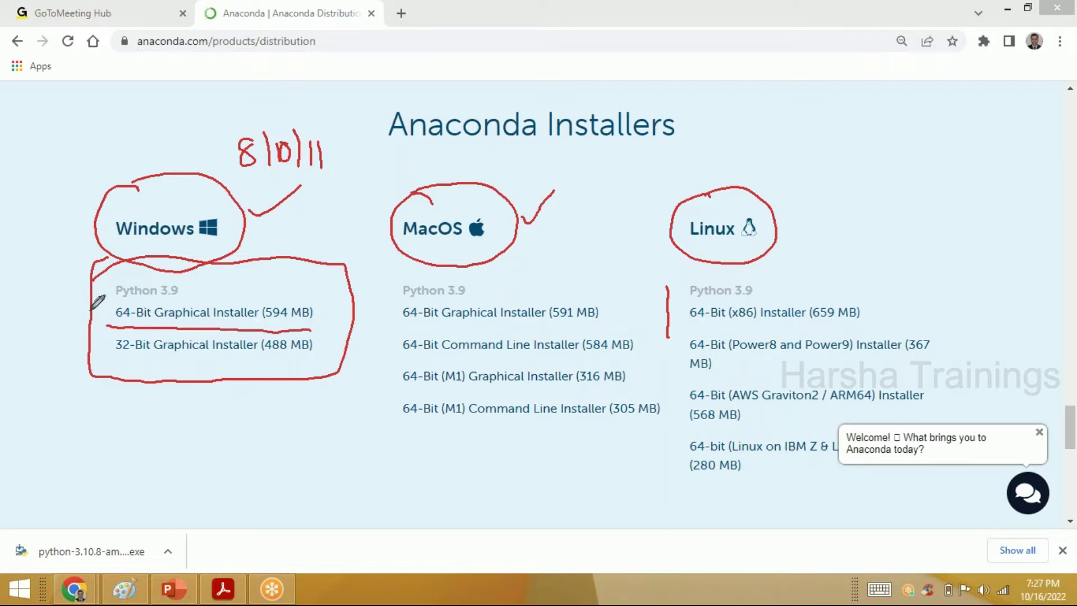
mouse_move(33, 281)
mouse_down()
mouse_move(62, 258)
mouse_move(62, 291)
mouse_up()
mouse_move(138, 288)
mouse_down()
mouse_move(118, 287)
mouse_move(112, 322)
mouse_move(231, 335)
mouse_move(361, 315)
mouse_move(226, 268)
mouse_move(127, 285)
mouse_up()
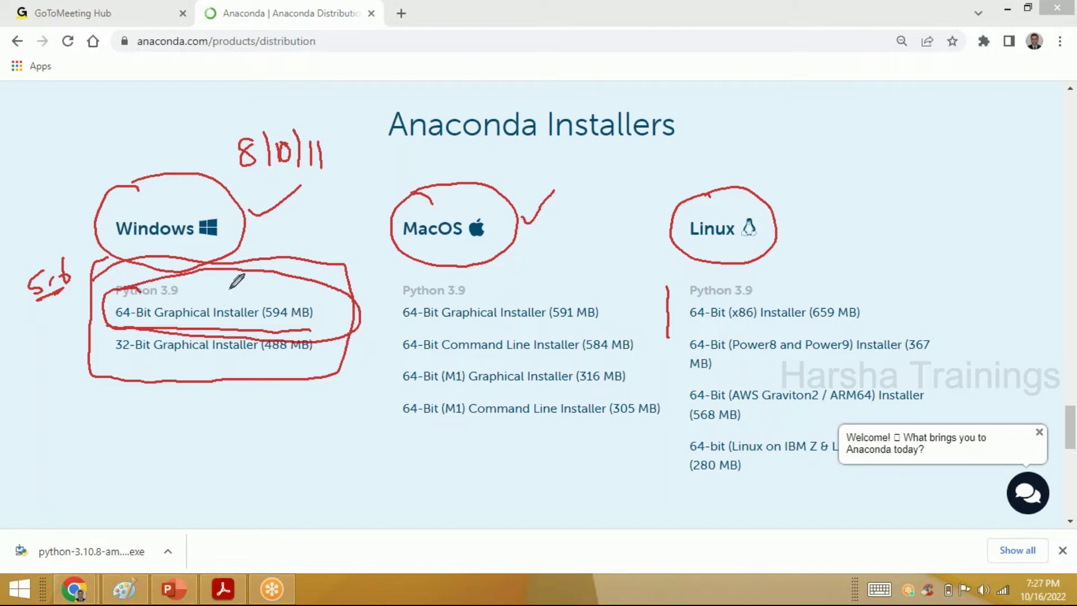
mouse_move(211, 292)
mouse_down()
mouse_move(219, 301)
mouse_move(294, 260)
mouse_up()
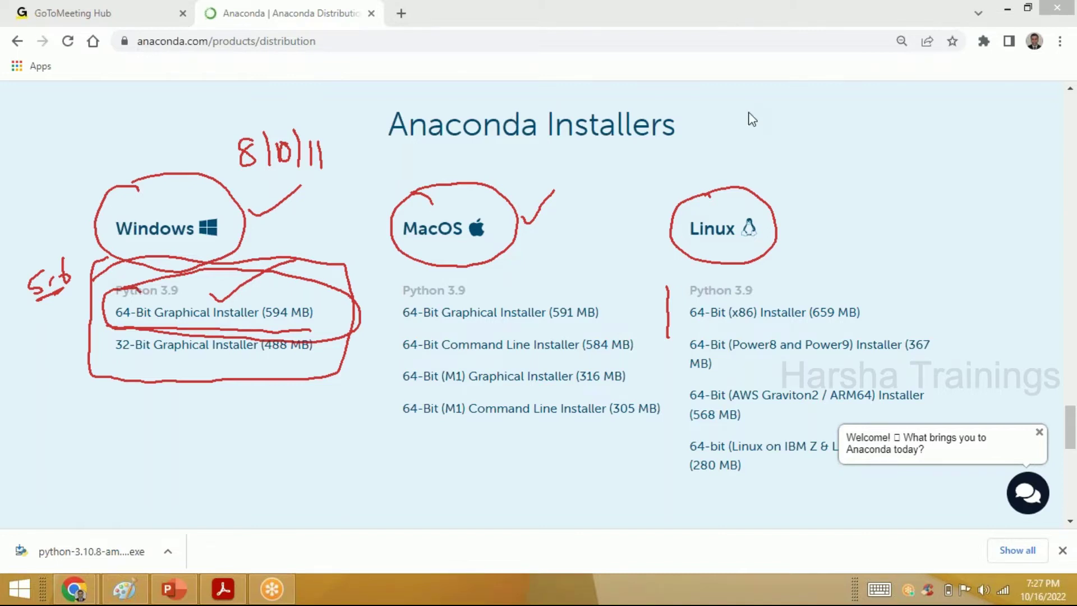
key(Escape)
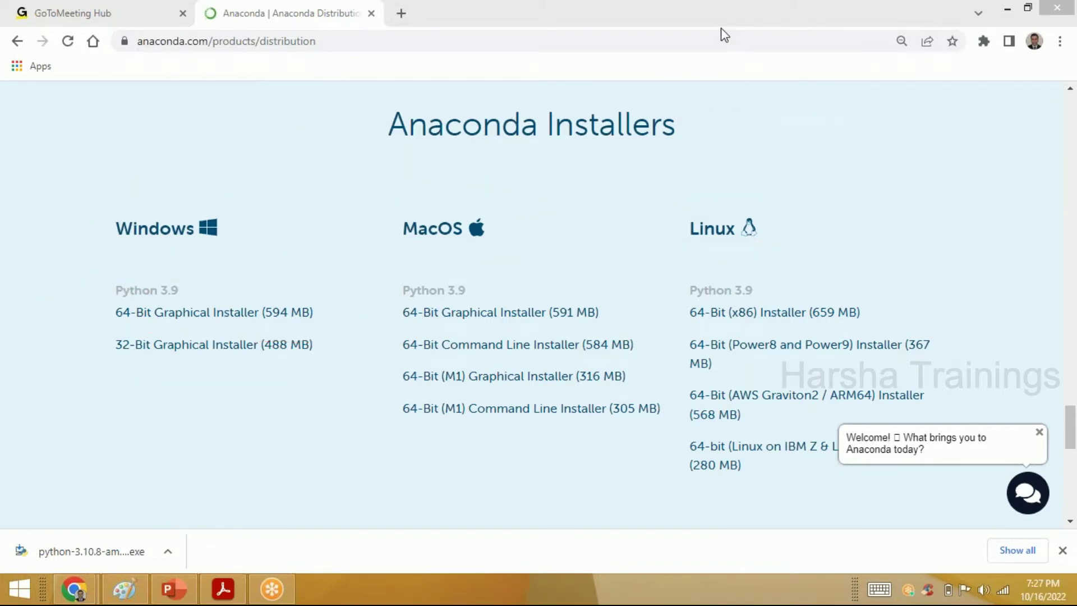
- Try to download the Windows 64-Bit Graphical Installer of Anaconda
click(292, 315)
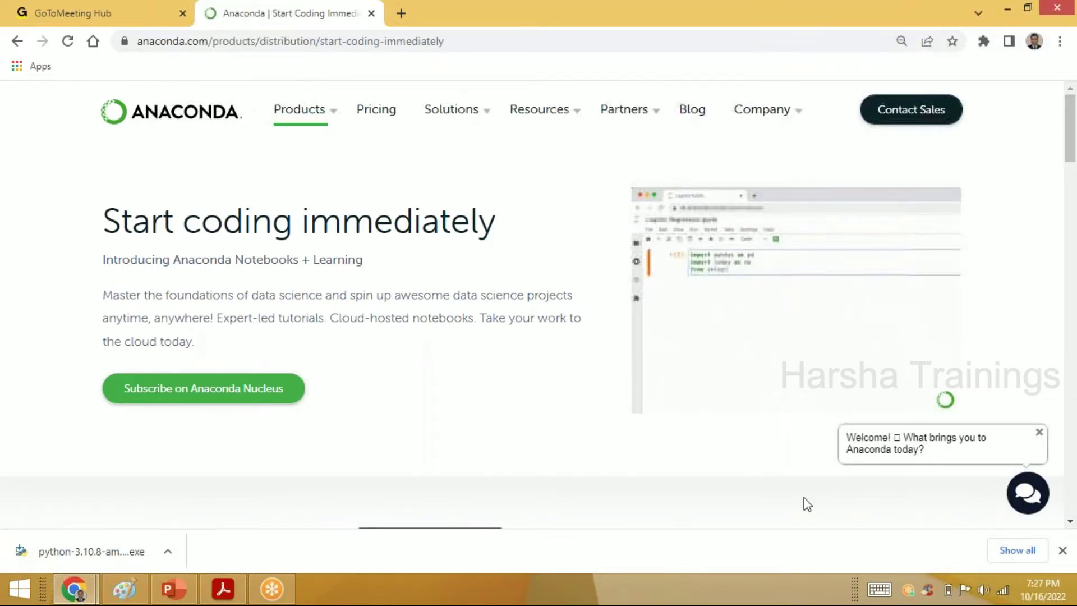
- Open the browser's full download history and remove every entry from the list
click(1016, 551)
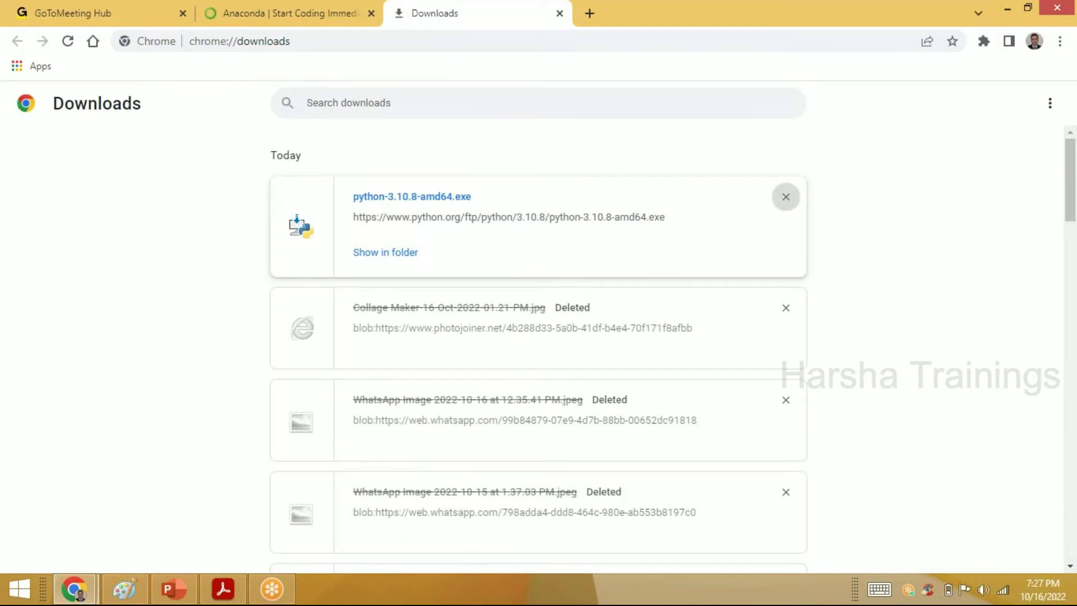
click(785, 197)
click(786, 196)
click(786, 197)
click(785, 197)
click(786, 197)
click(786, 197)
click(785, 197)
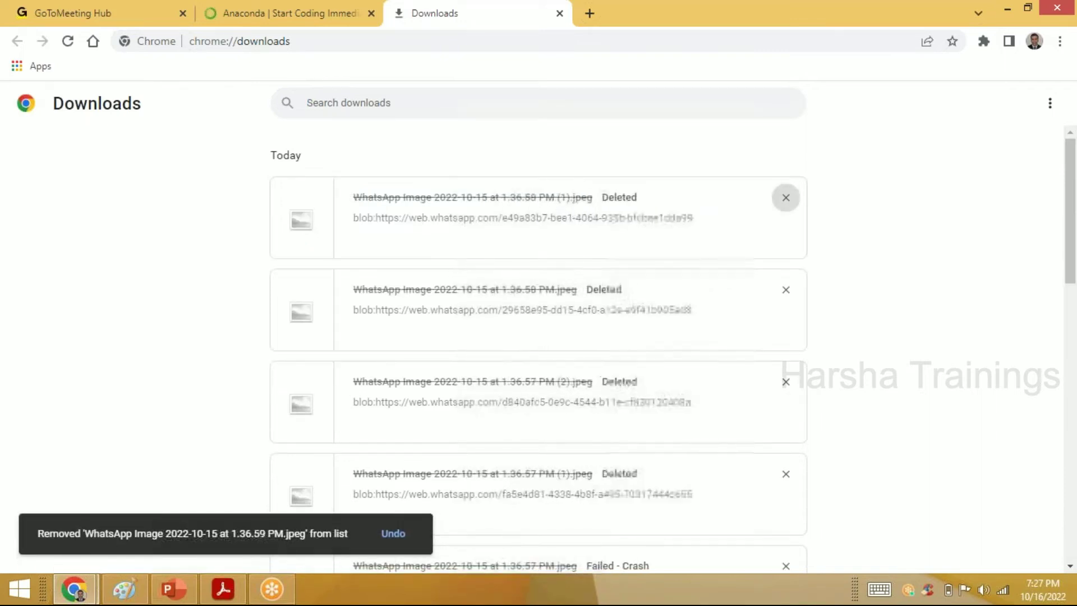
click(786, 197)
click(785, 197)
click(785, 197)
click(786, 197)
click(786, 197)
click(785, 197)
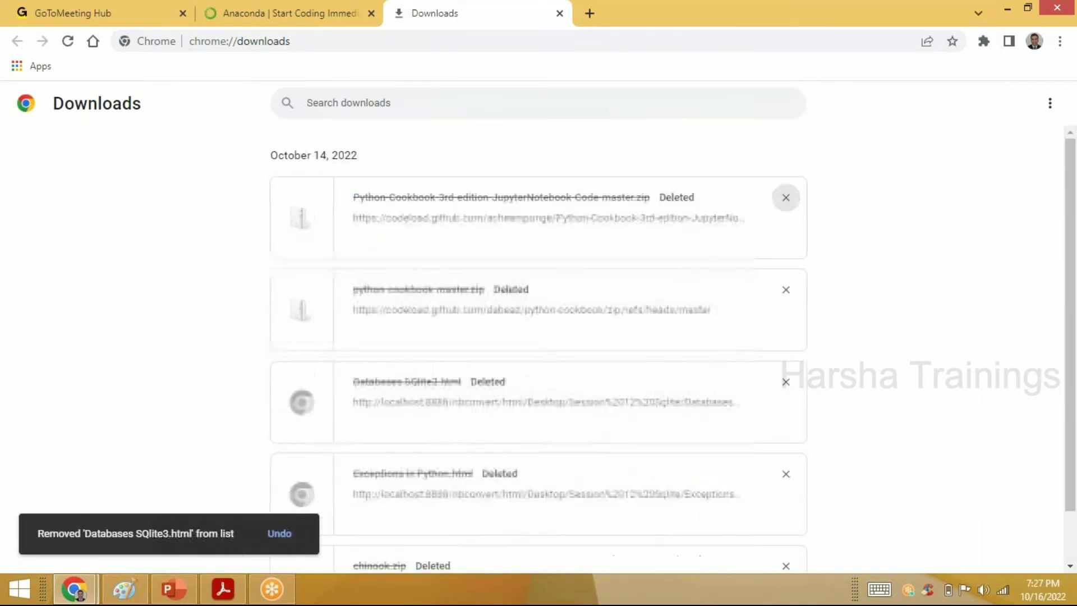
click(785, 196)
click(786, 197)
click(785, 197)
click(785, 196)
click(786, 197)
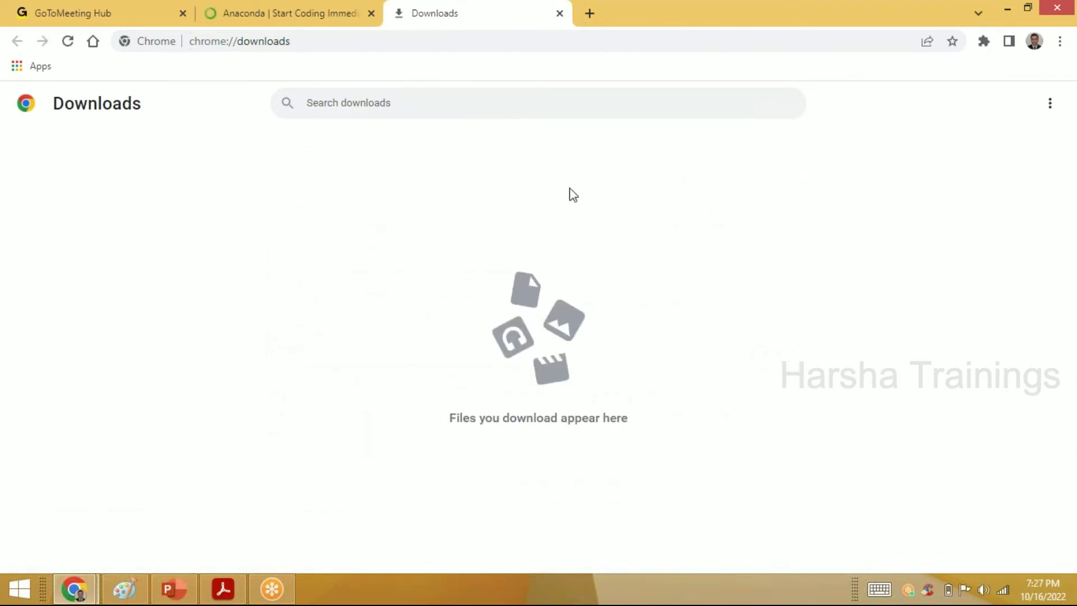
- Return to the Anaconda Installers list and save the Windows 64-Bit Graphical Installer to the Desktop
click(264, 9)
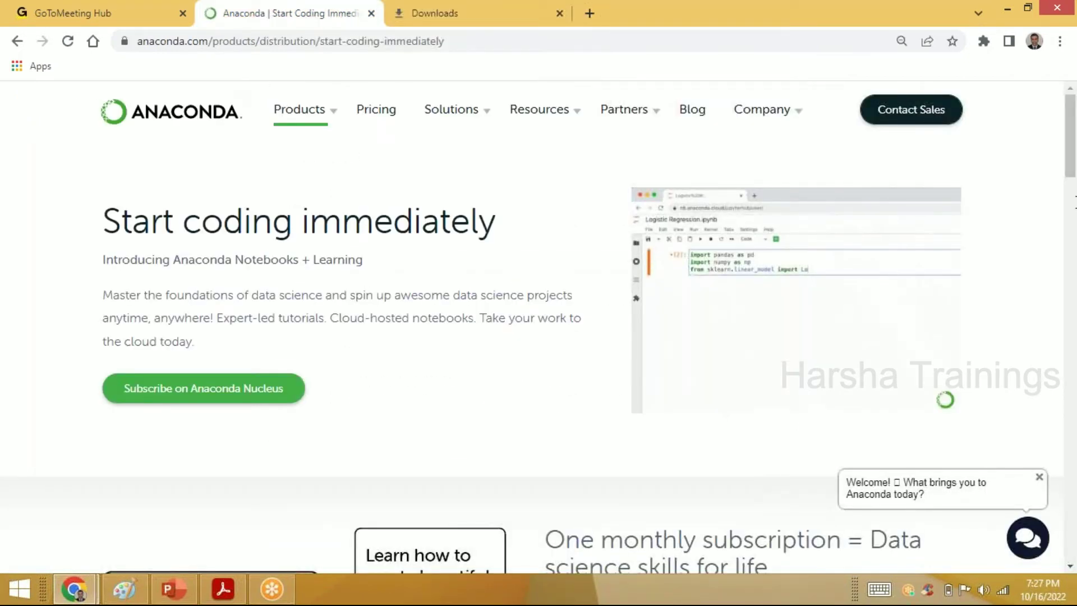
drag(1071, 137, 1074, 232)
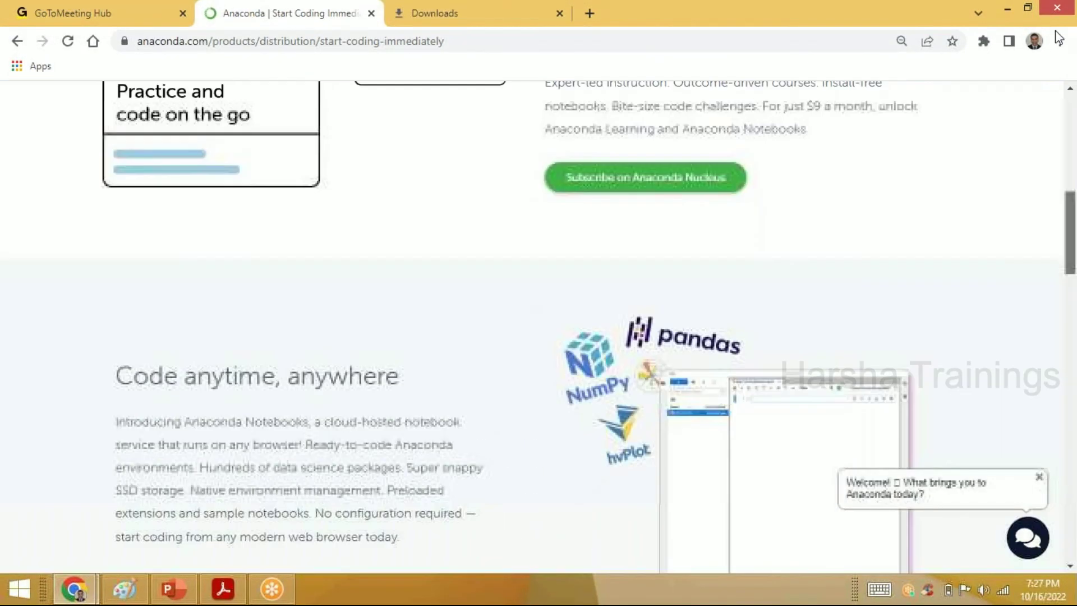
drag(1058, 38, 296, 247)
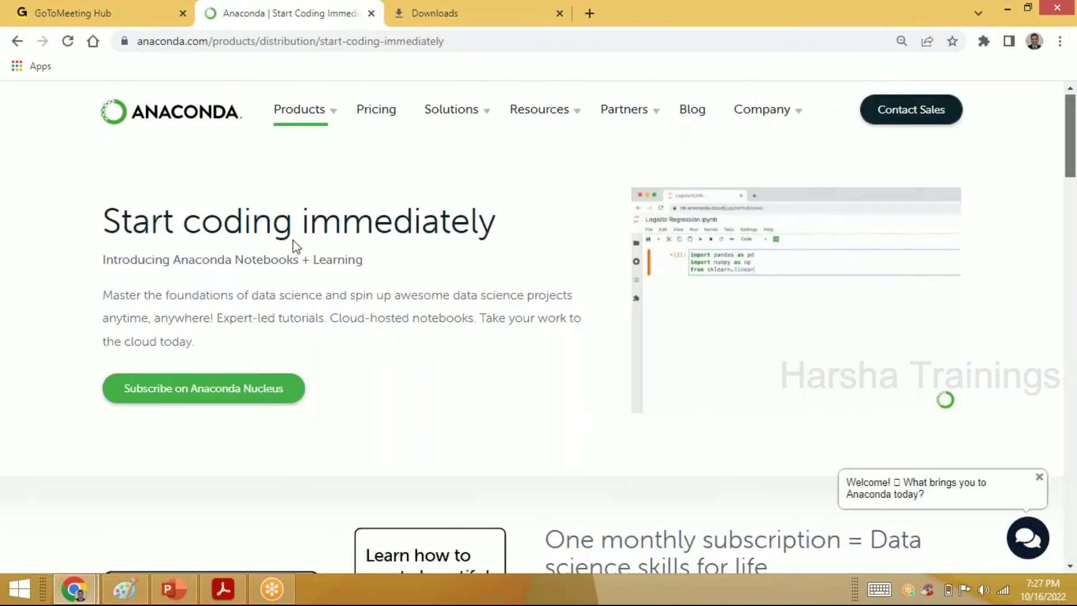
click(17, 42)
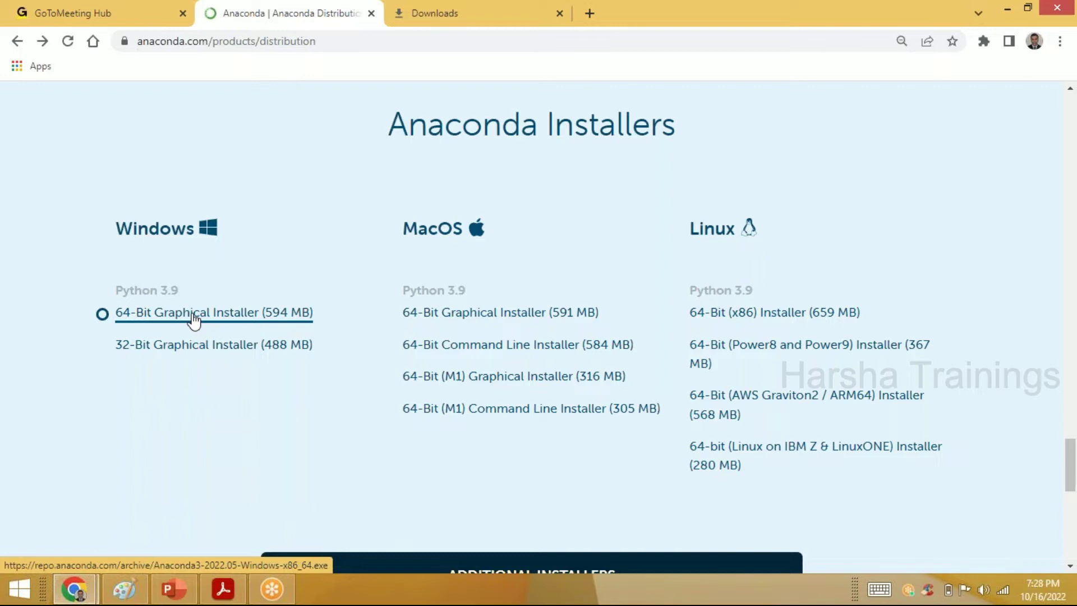
click(213, 313)
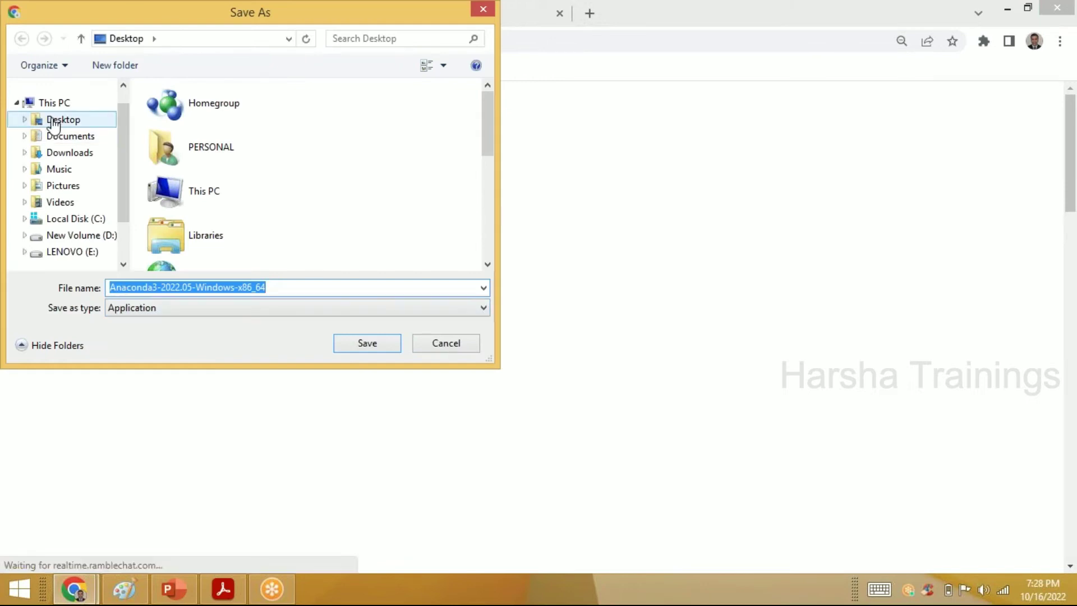
click(55, 124)
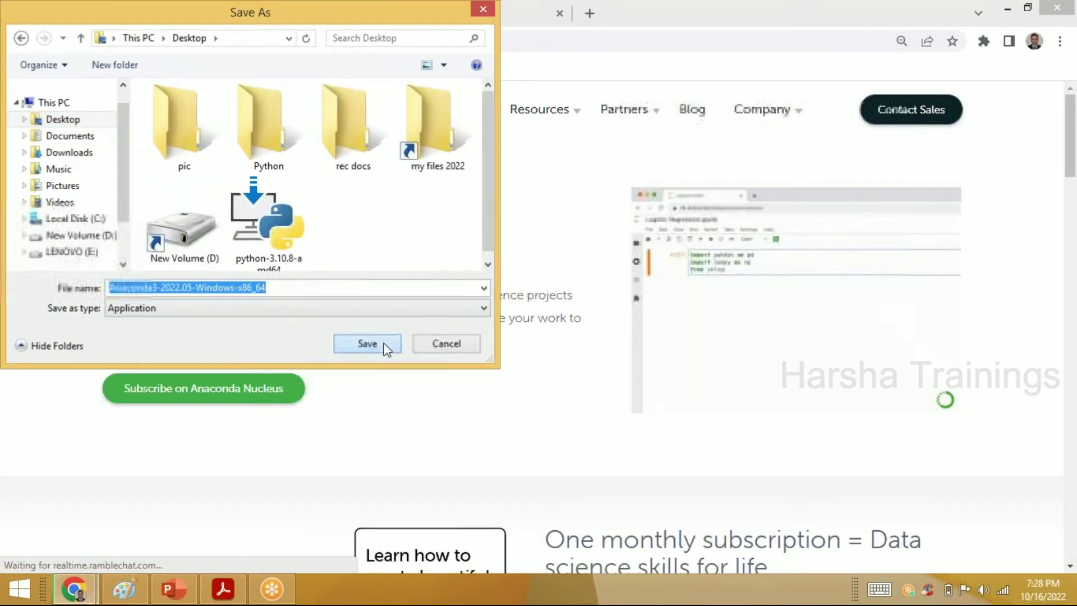
click(385, 346)
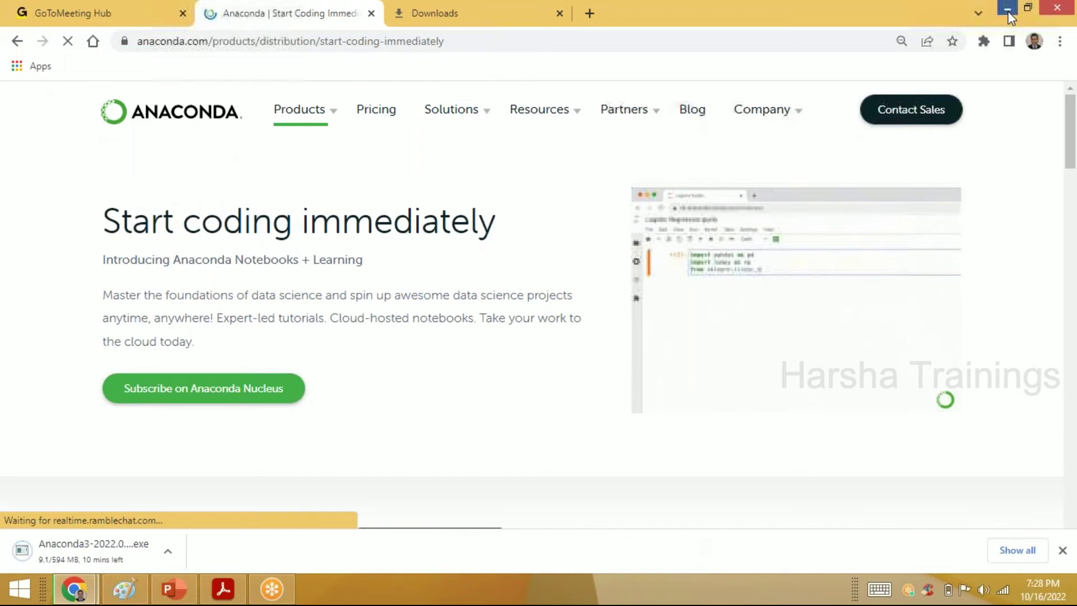
- Show the desktop and move the partially downloaded Anaconda file to an empty spot below the Python installer icon
click(1008, 11)
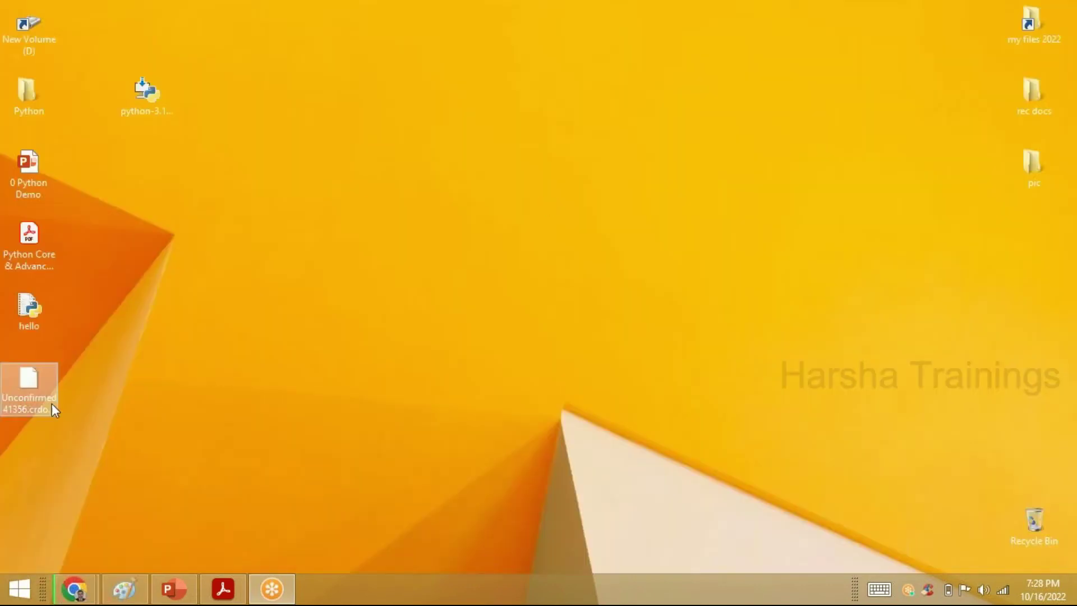
drag(32, 392, 207, 188)
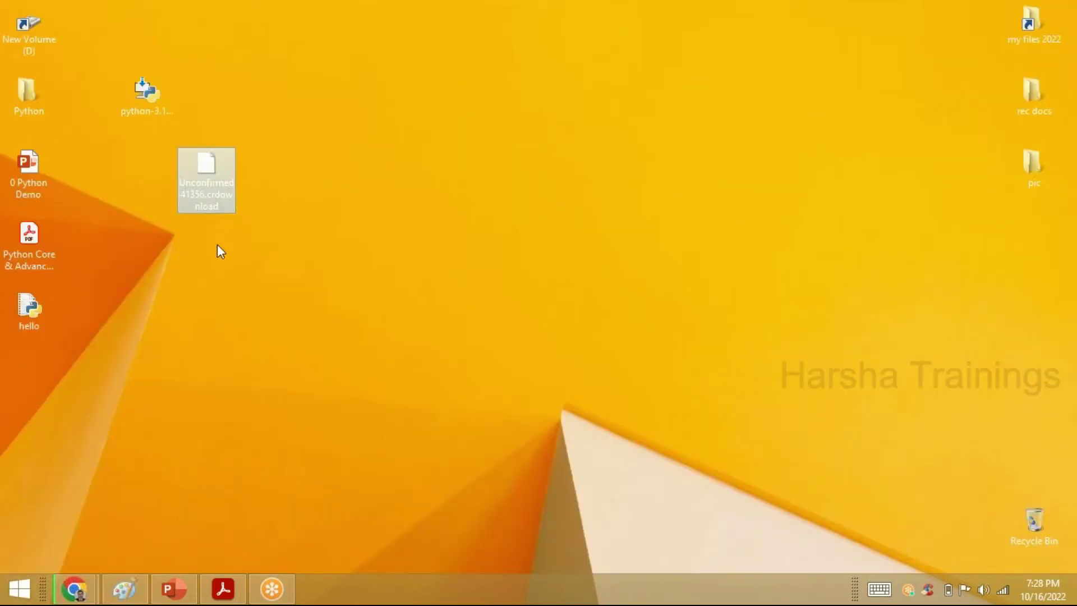
mouse_move(211, 155)
mouse_move(233, 199)
click(1052, 298)
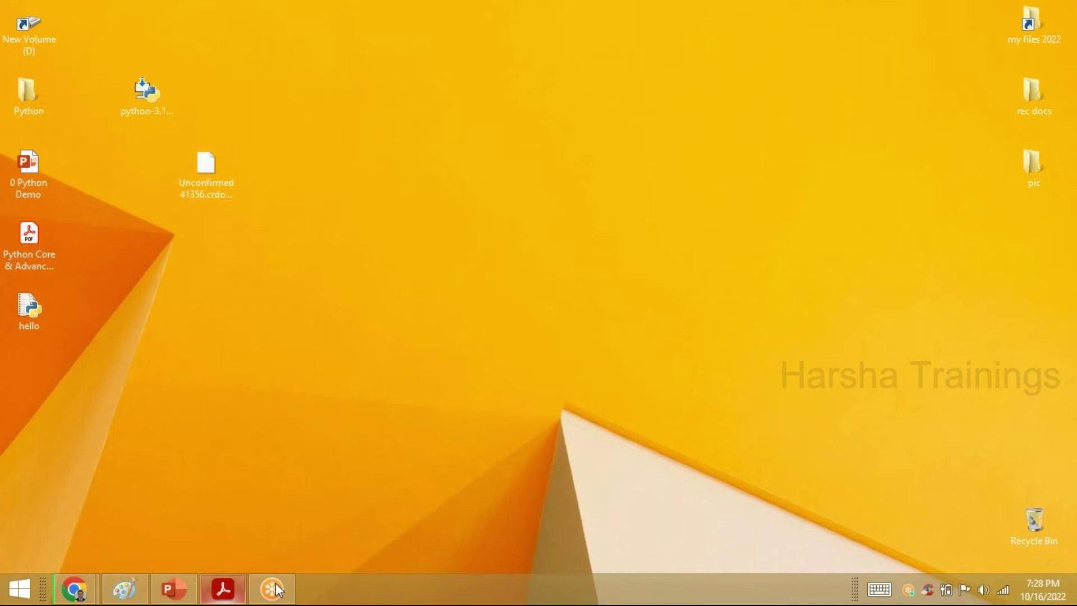
- Switch to PowerPoint, present the 0 Python Demo slides at the Variables slide, and turn the pointer into a pen
click(184, 593)
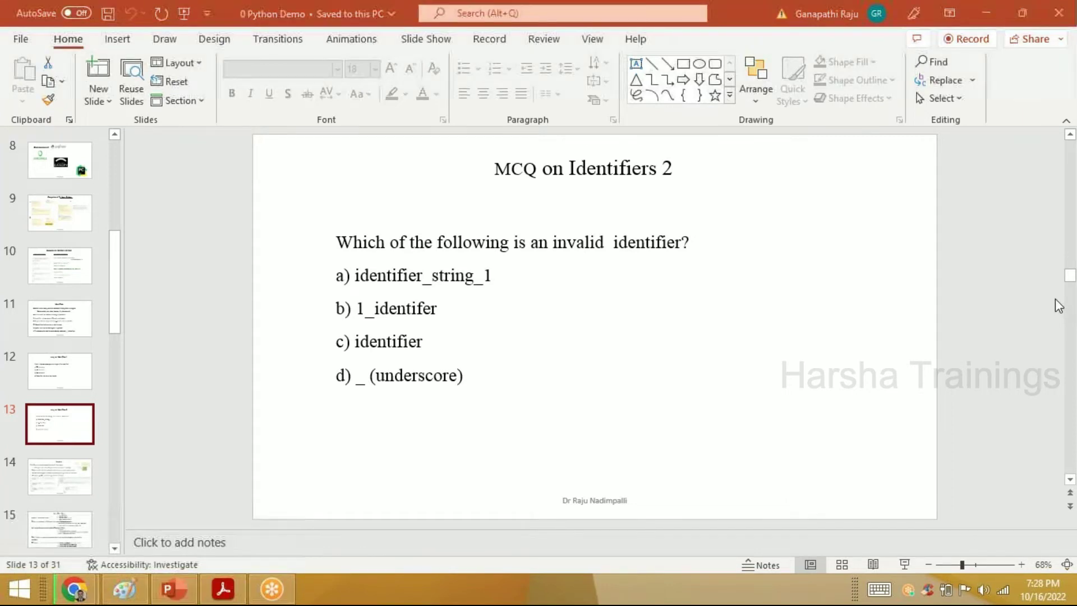
click(903, 564)
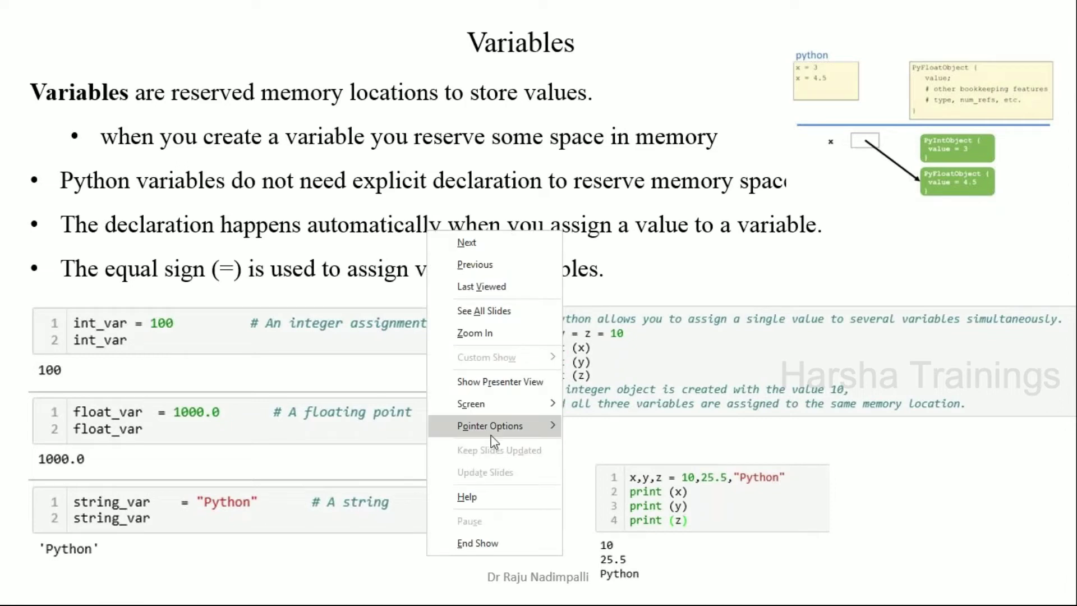
mouse_move(493, 426)
click(613, 418)
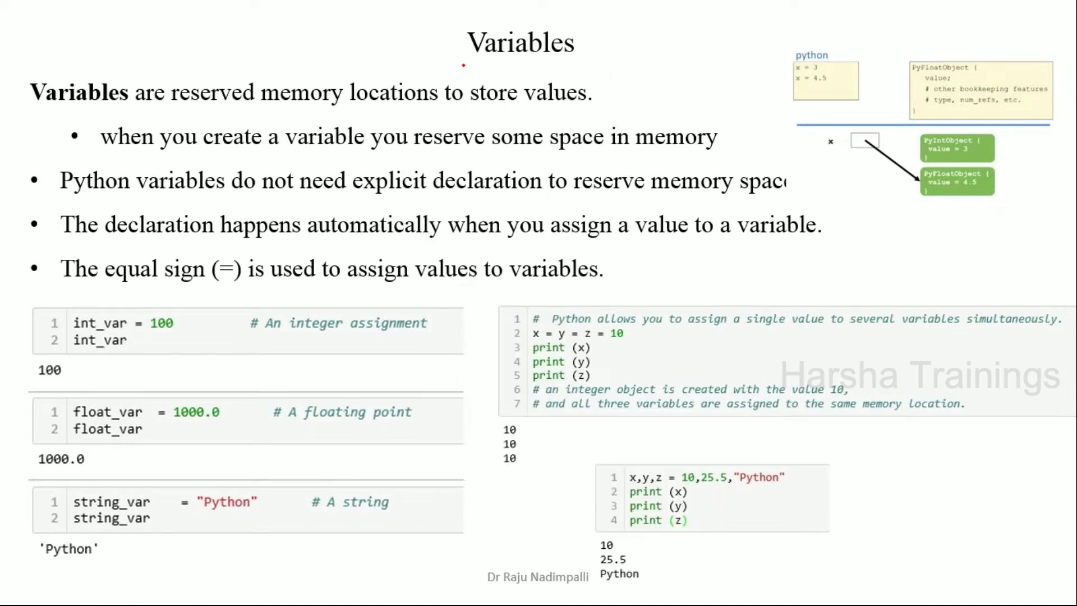
- Underline the title Variables and the definition "are reserved memory locations to store values" in red ink
drag(470, 62, 576, 69)
drag(158, 106, 595, 120)
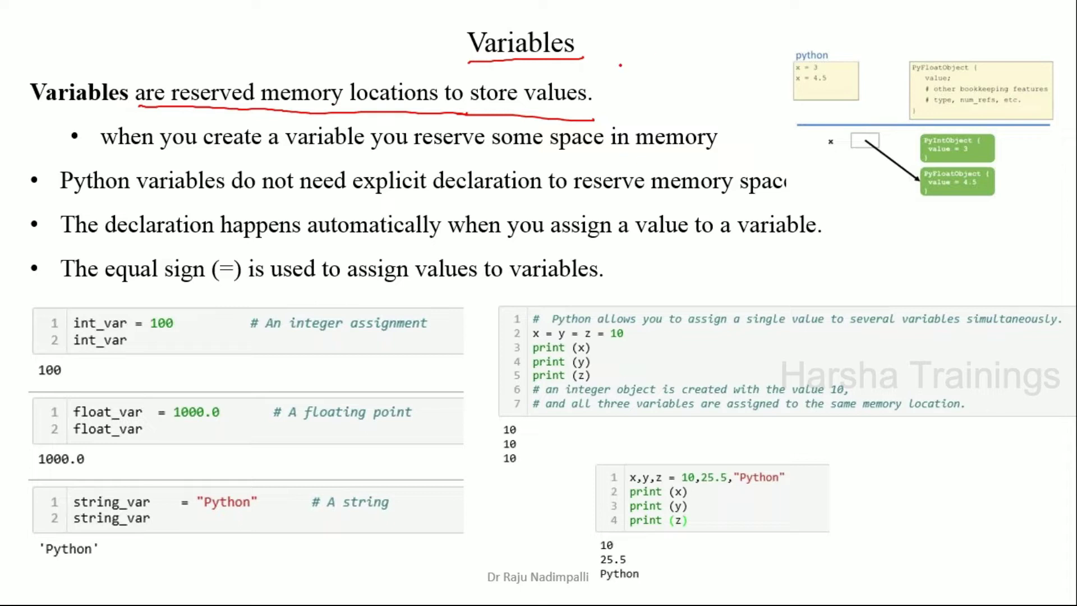